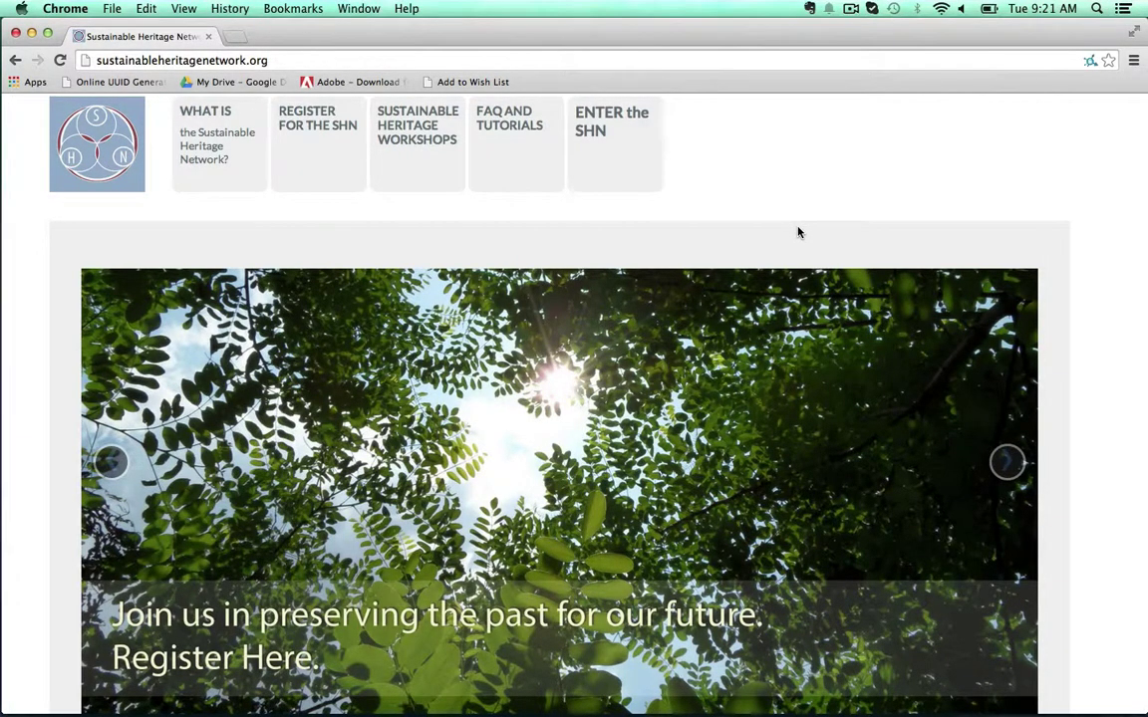
Enter the Sustainable Heritage Network site and scroll through its browse grid of collections, tutorials and workshops.
{"action": "left_click", "coordinate": [646, 140]}
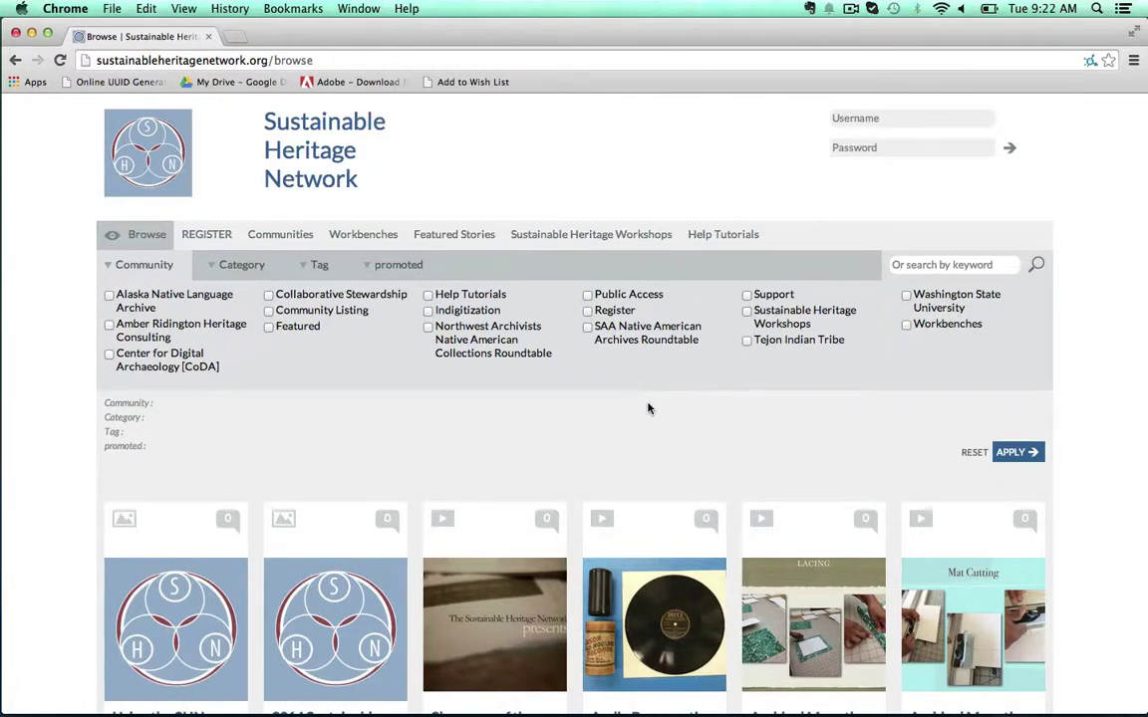
{"action": "scroll", "coordinate": [647, 408], "scroll_direction": "down", "scroll_amount": 5}
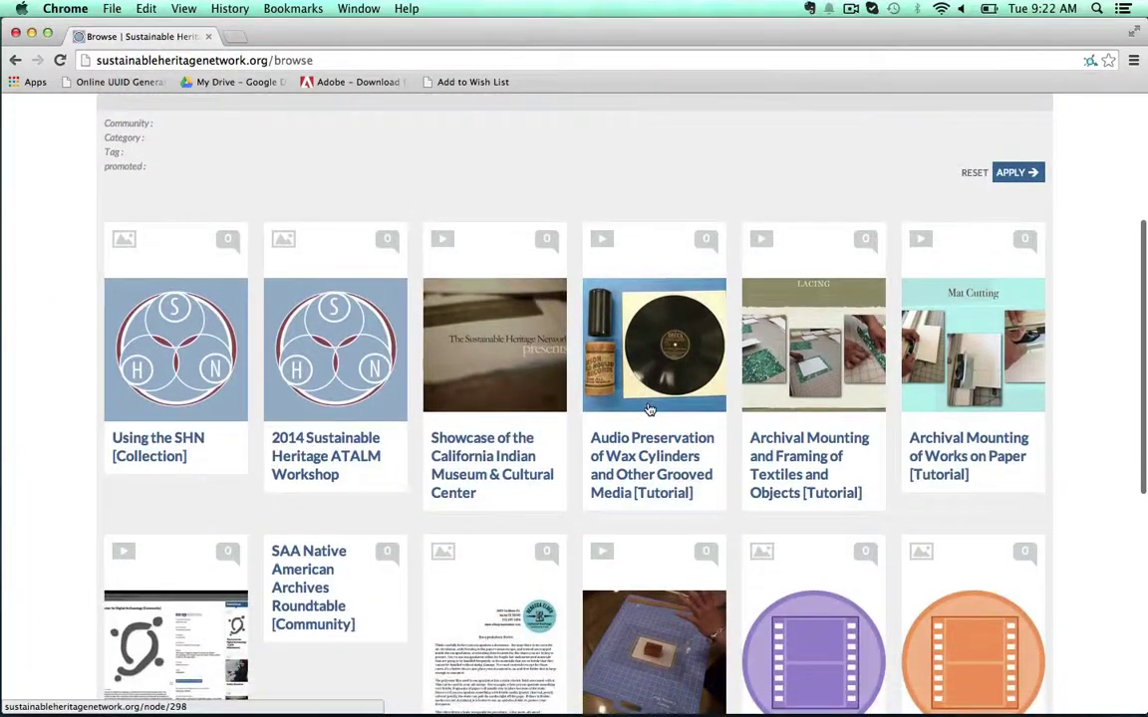
{"action": "scroll", "coordinate": [647, 409], "scroll_direction": "down", "scroll_amount": 2}
{"action": "scroll", "coordinate": [648, 409], "scroll_direction": "up", "scroll_amount": 6}
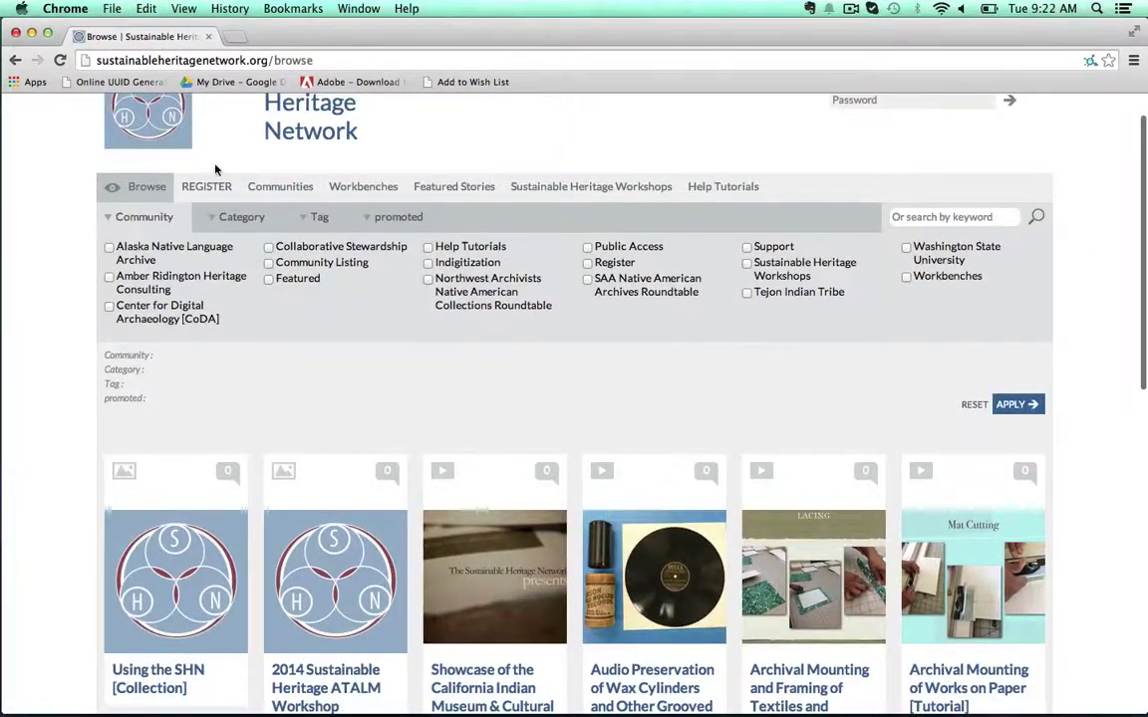
Review the Center for Digital Archaeology [CoDA] community page, then begin signing in.
{"action": "left_click", "coordinate": [267, 187]}
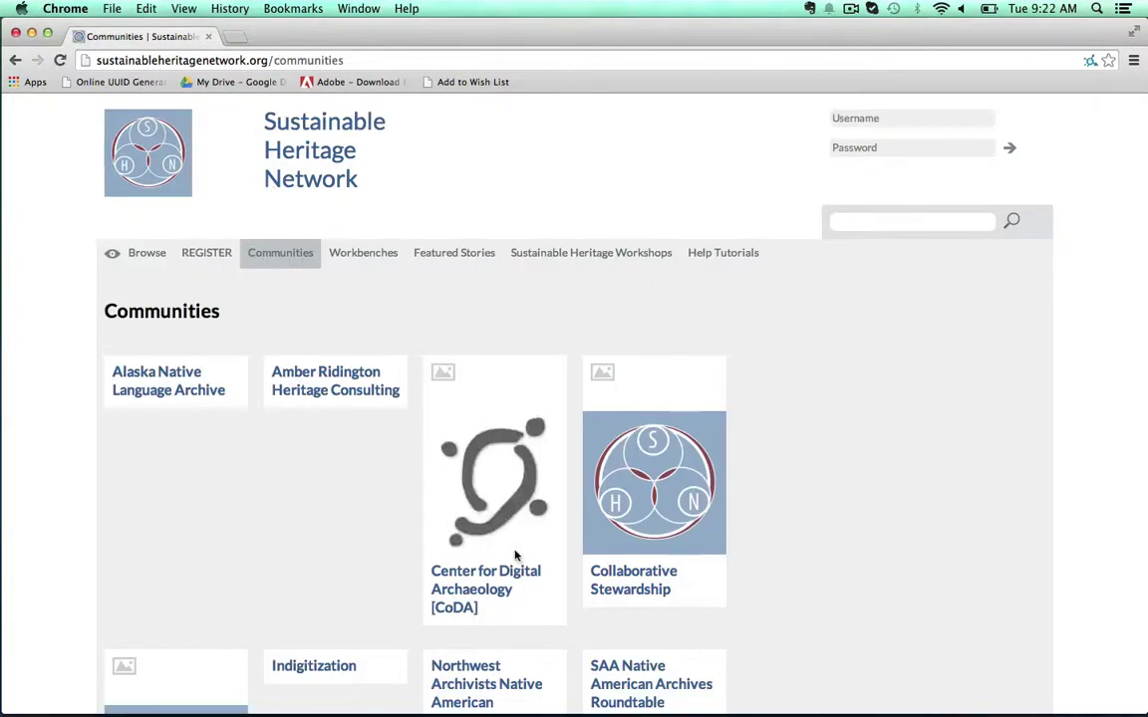
{"action": "left_click", "coordinate": [485, 575]}
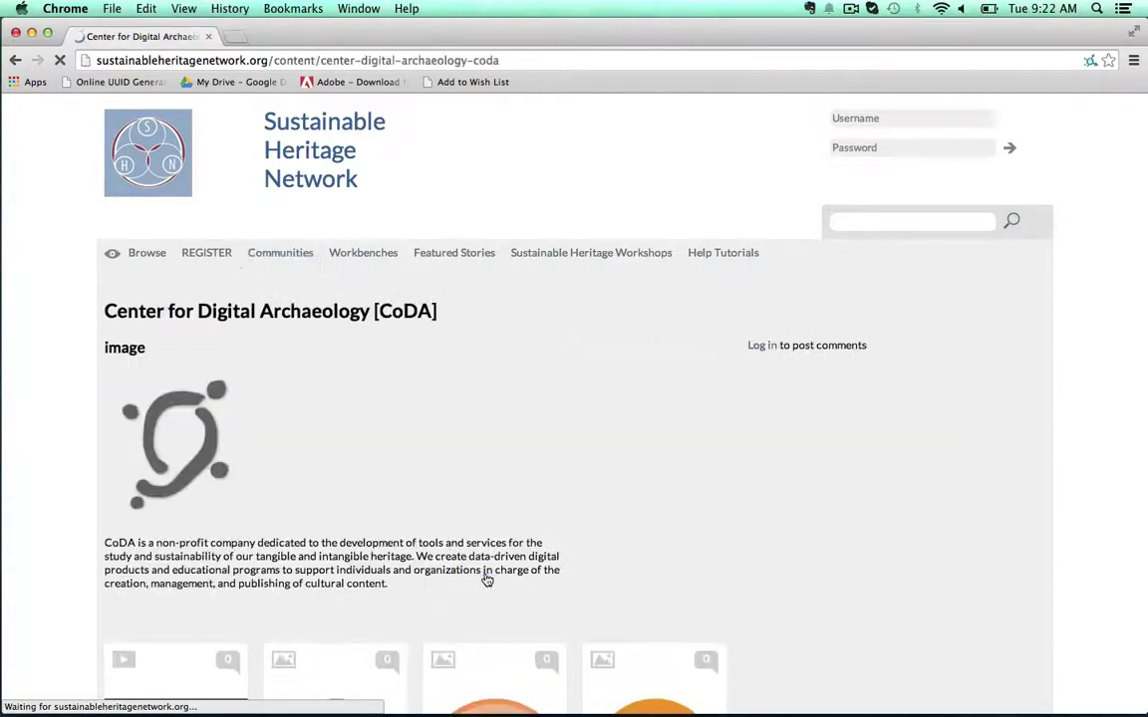
{"action": "scroll", "coordinate": [486, 579], "scroll_direction": "down", "scroll_amount": 3}
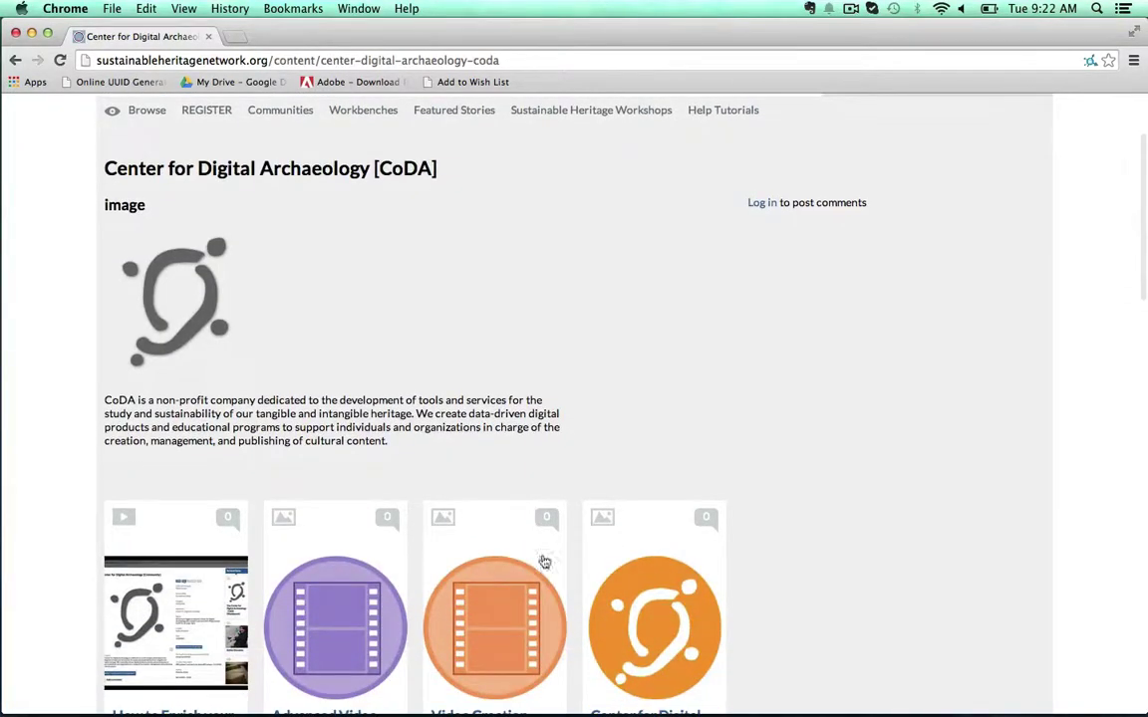
{"action": "scroll", "coordinate": [941, 607], "scroll_direction": "down", "scroll_amount": 10}
{"action": "scroll", "coordinate": [941, 607], "scroll_direction": "up", "scroll_amount": 12}
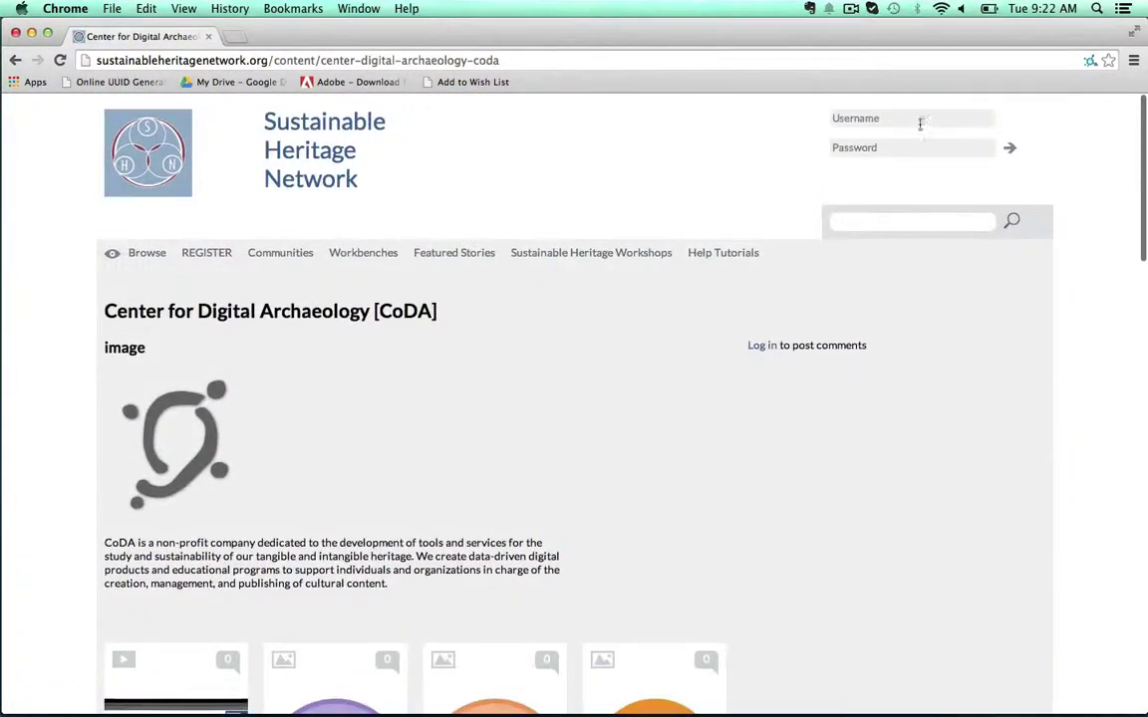
{"action": "left_click", "coordinate": [886, 117]}
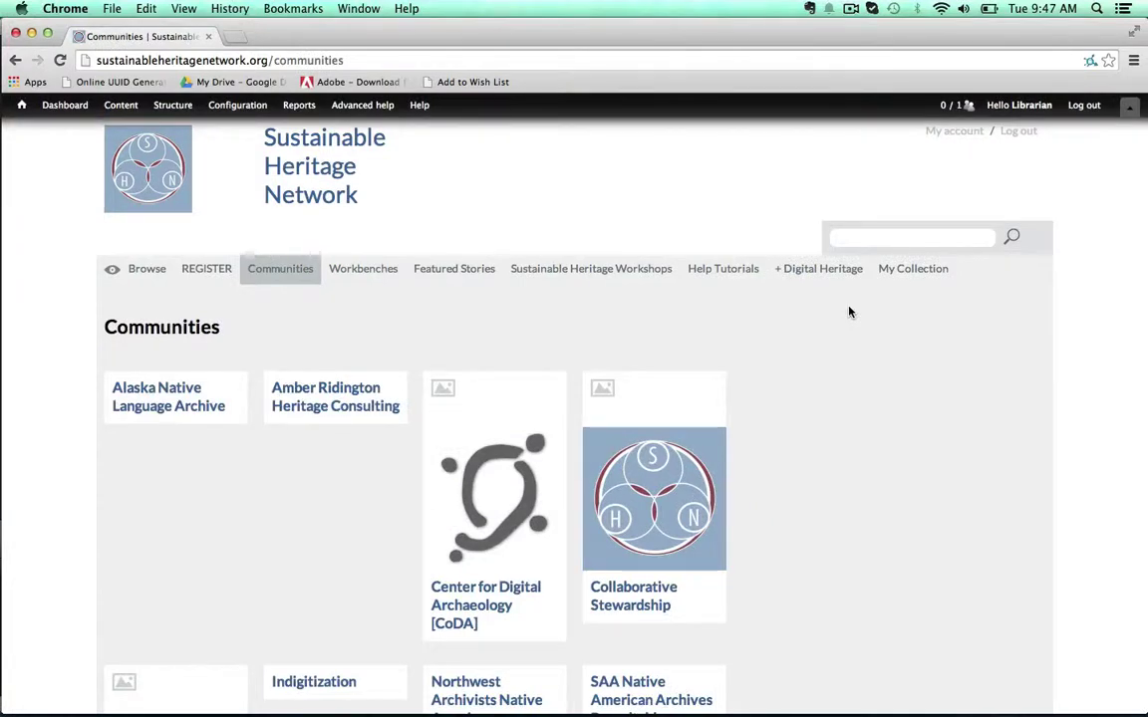
View the signed-in account's profile showing CoDA affiliation and the Community Only protocol.
{"action": "left_click", "coordinate": [1019, 108]}
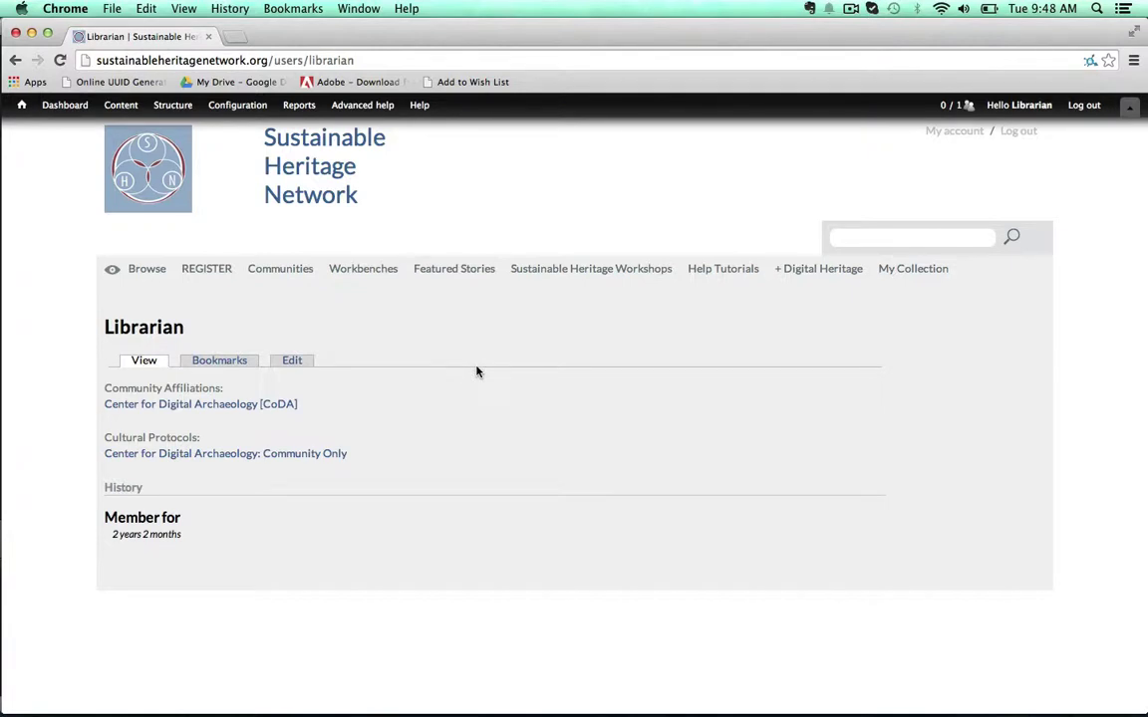
Create a Digital Heritage item and title it 'Testing Cultural Protocols [Community Only]'.
{"action": "left_click", "coordinate": [839, 283]}
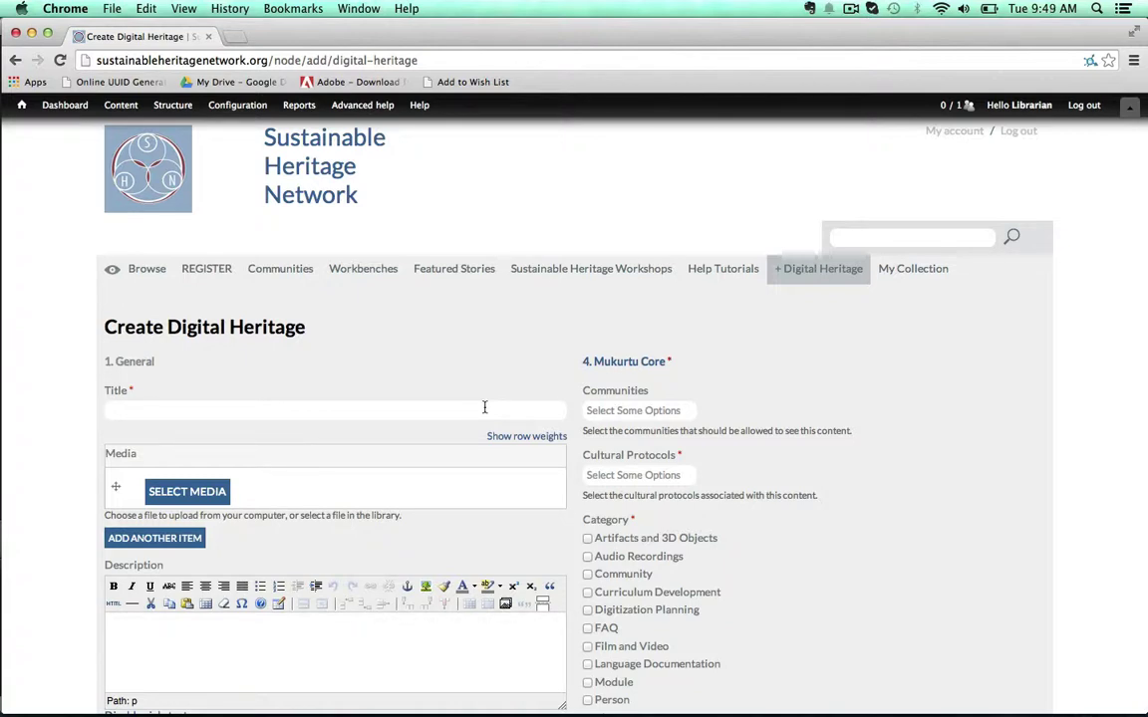
{"action": "type", "text": "Te"}
{"action": "key", "text": "Down"}
{"action": "key", "text": "Return"}
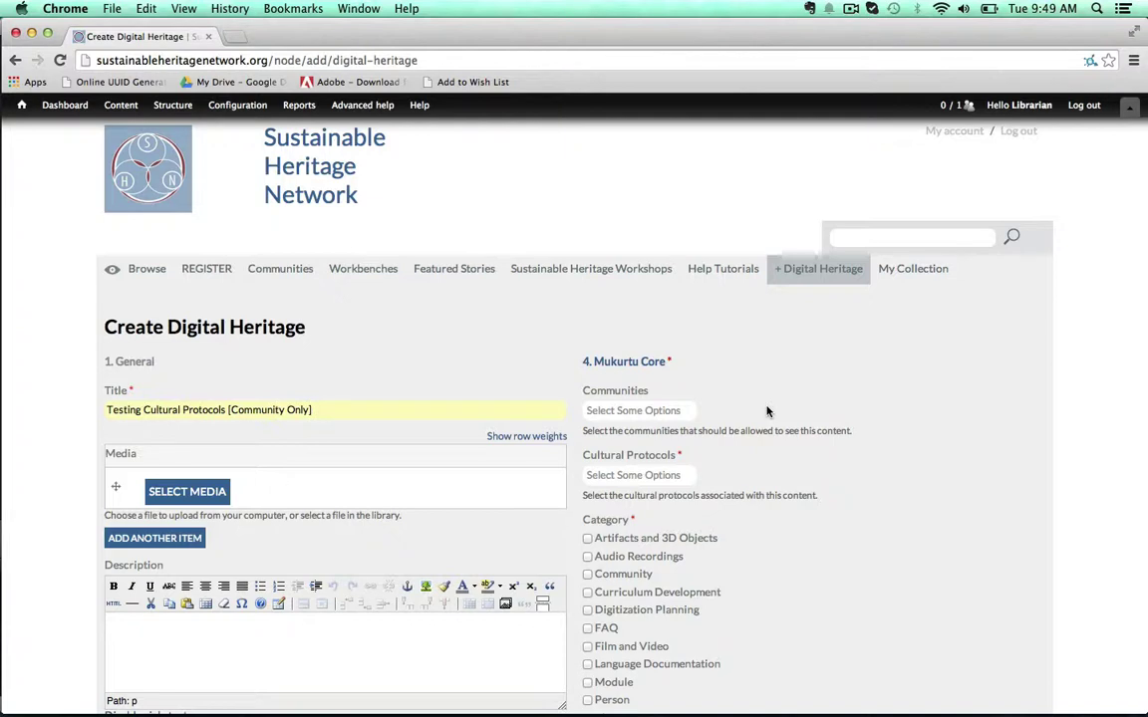
Assign the CoDA community, Community Only protocol and FAQ category, then save the item.
{"action": "left_click", "coordinate": [614, 407]}
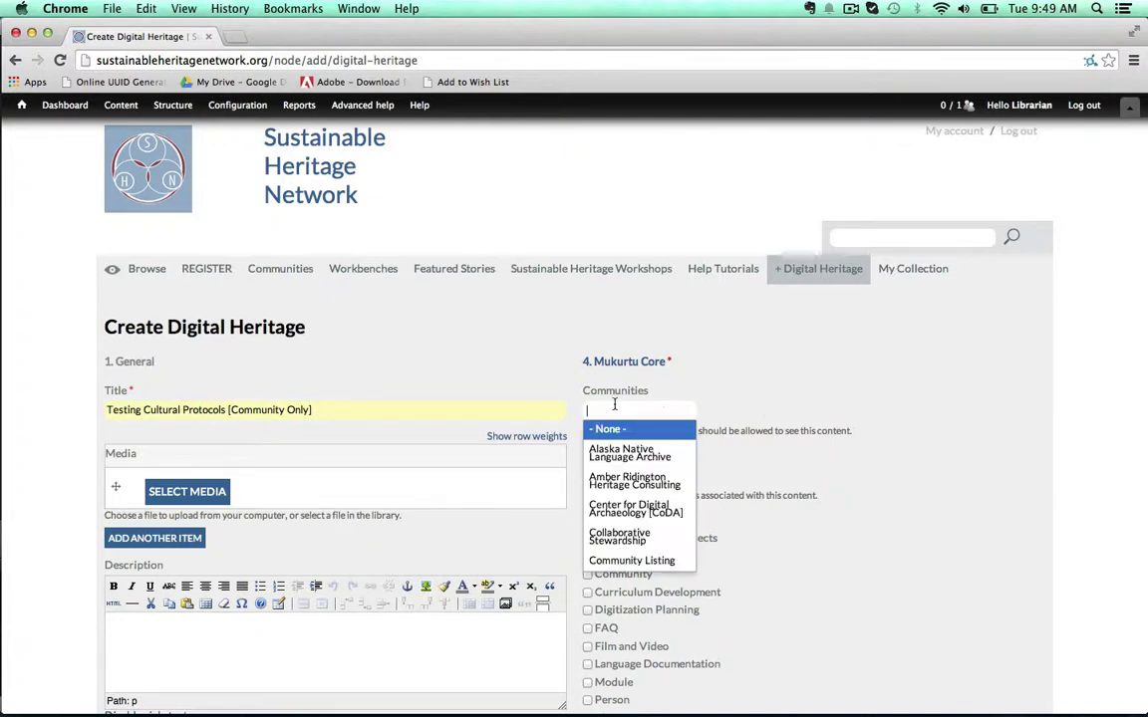
{"action": "left_click", "coordinate": [618, 508]}
{"action": "left_click", "coordinate": [637, 476]}
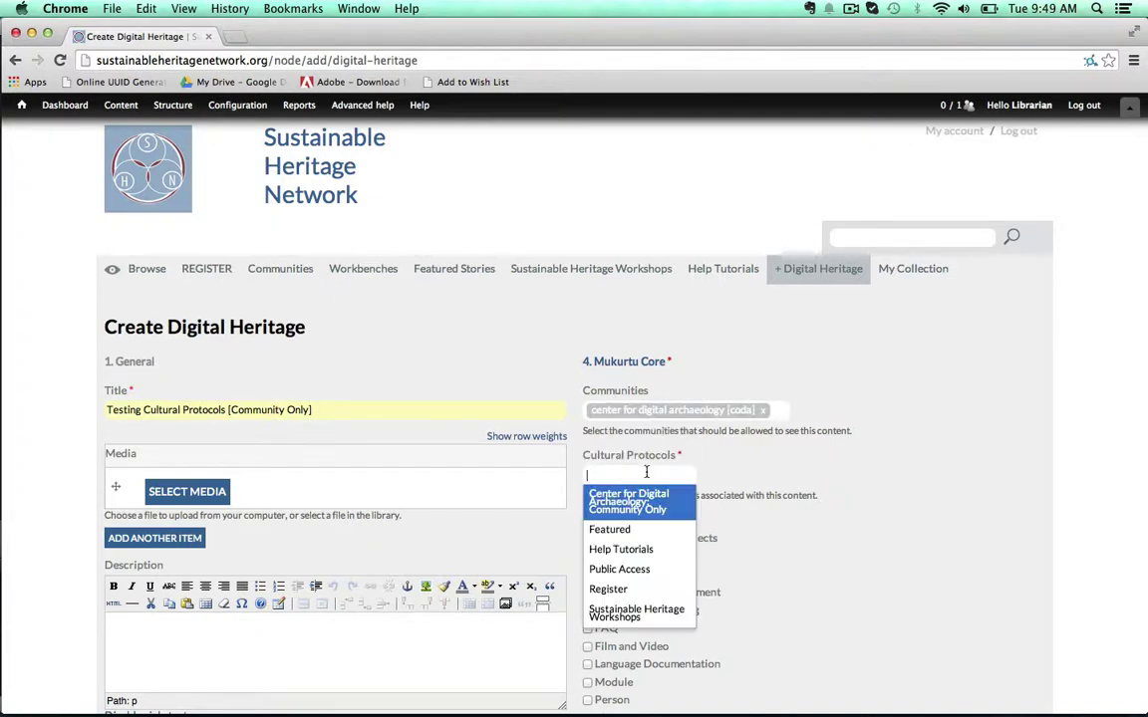
{"action": "left_click", "coordinate": [692, 503]}
{"action": "scroll", "coordinate": [754, 508], "scroll_direction": "down", "scroll_amount": 5}
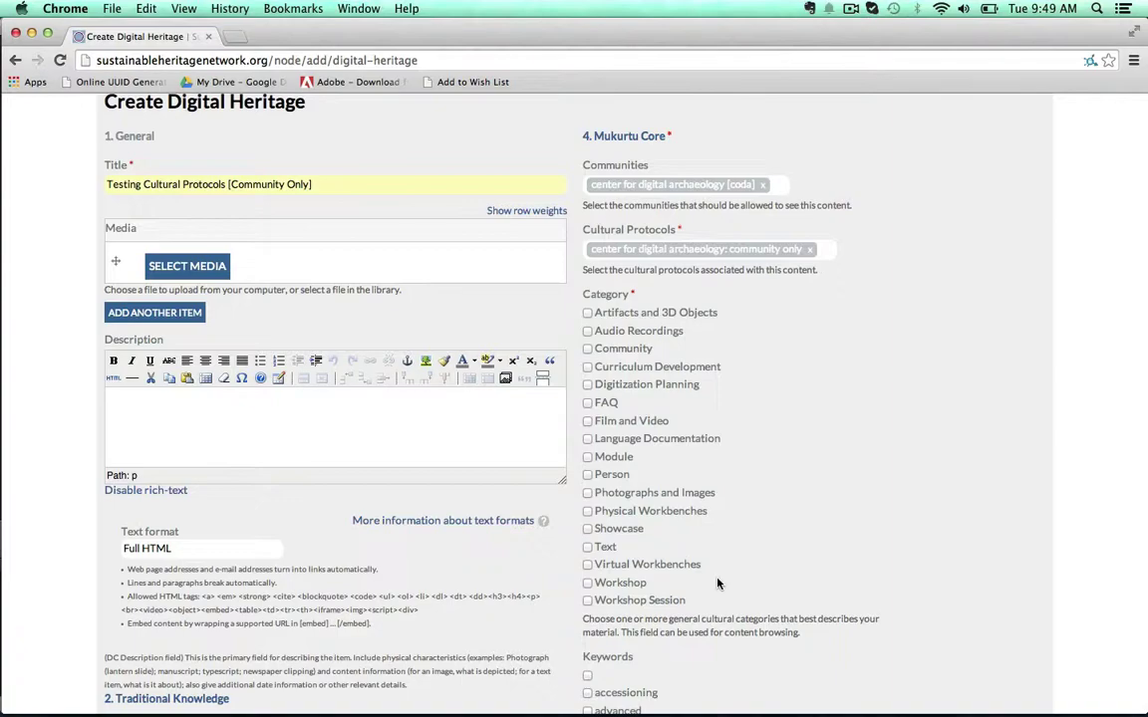
{"action": "left_click", "coordinate": [602, 402]}
{"action": "scroll", "coordinate": [567, 538], "scroll_direction": "down", "scroll_amount": 10}
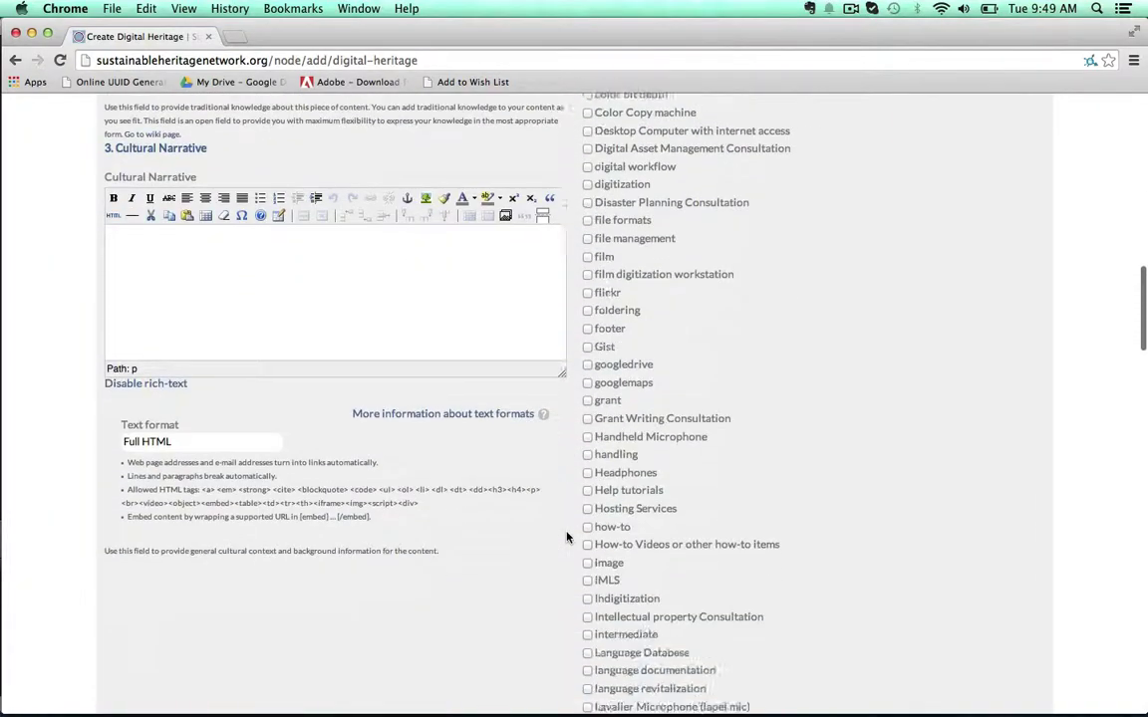
{"action": "scroll", "coordinate": [567, 538], "scroll_direction": "down", "scroll_amount": 10}
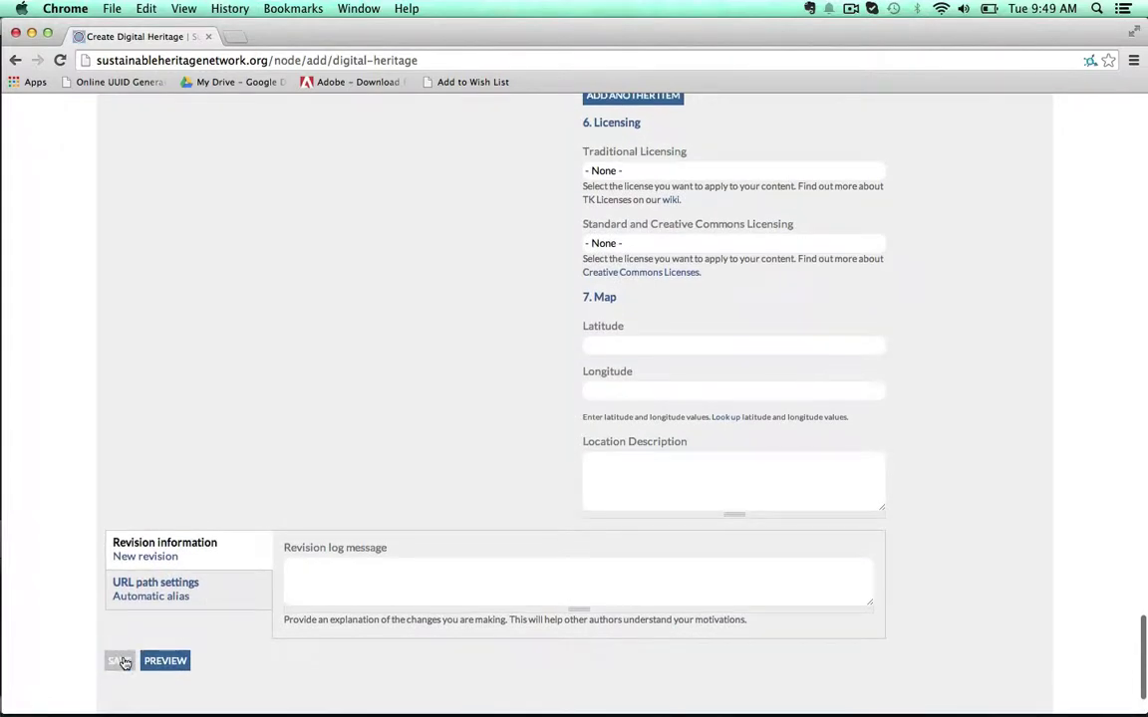
{"action": "left_click", "coordinate": [120, 662]}
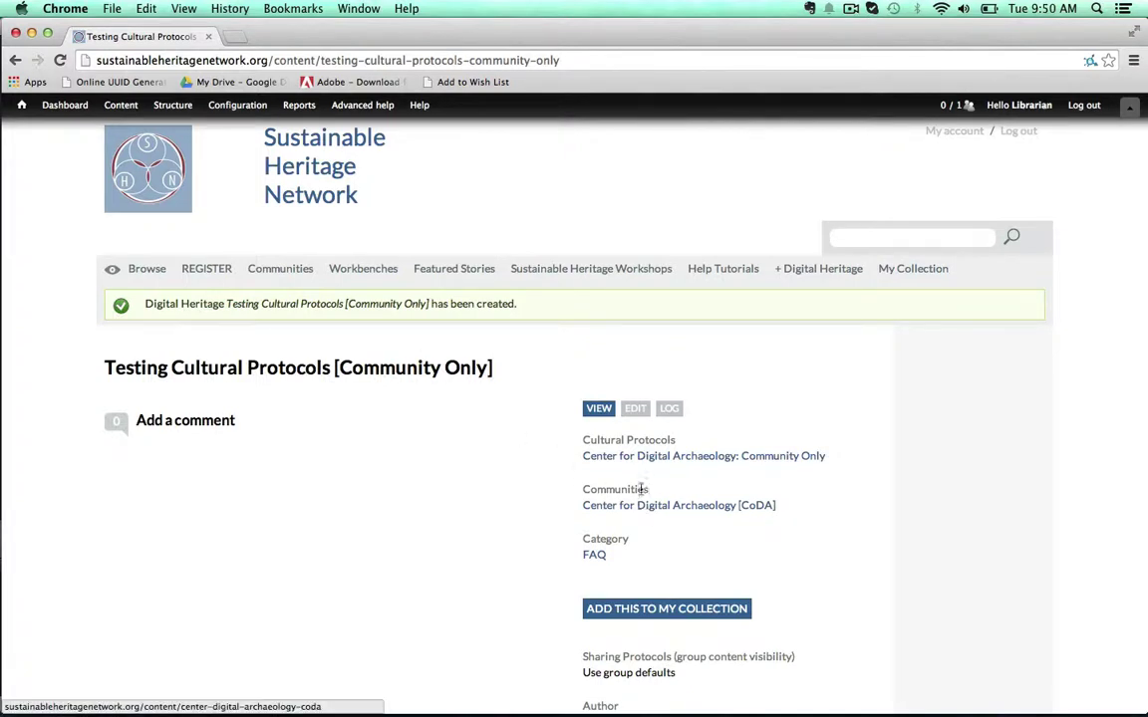
Start another Digital Heritage item titled 'Testing Cultural Protocols [Public]'.
{"action": "left_click", "coordinate": [823, 271]}
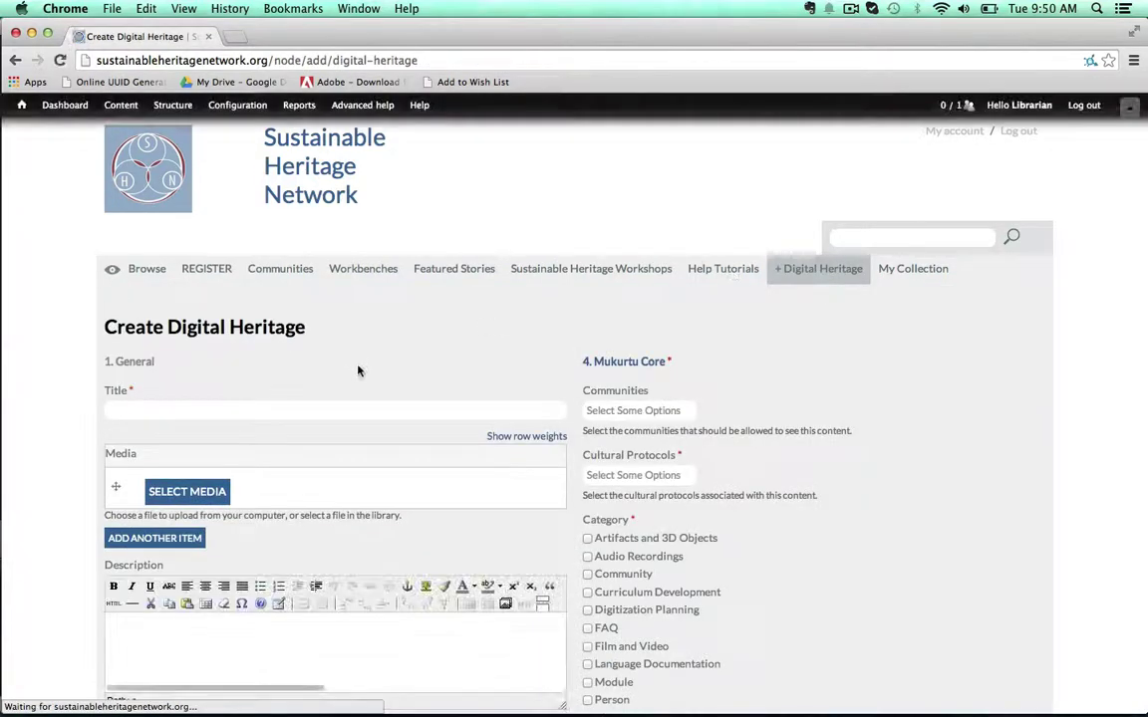
{"action": "left_click", "coordinate": [360, 409]}
{"action": "type", "text": "te"}
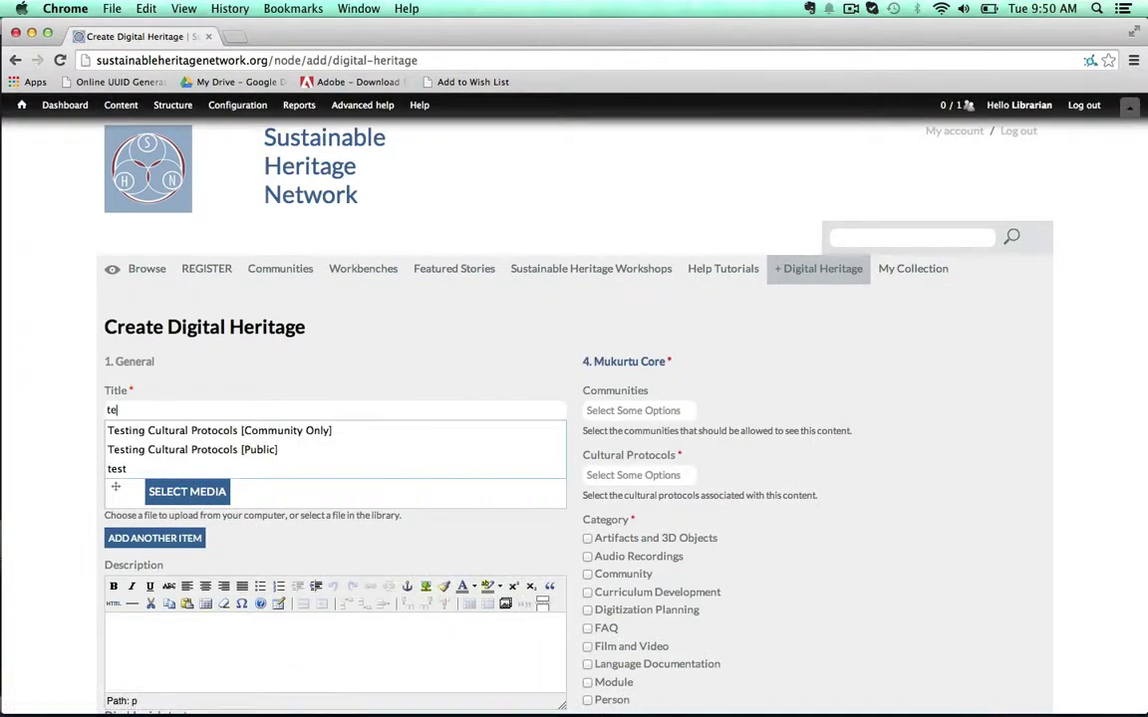
{"action": "key", "text": "Down"}
{"action": "key", "text": "Down"}
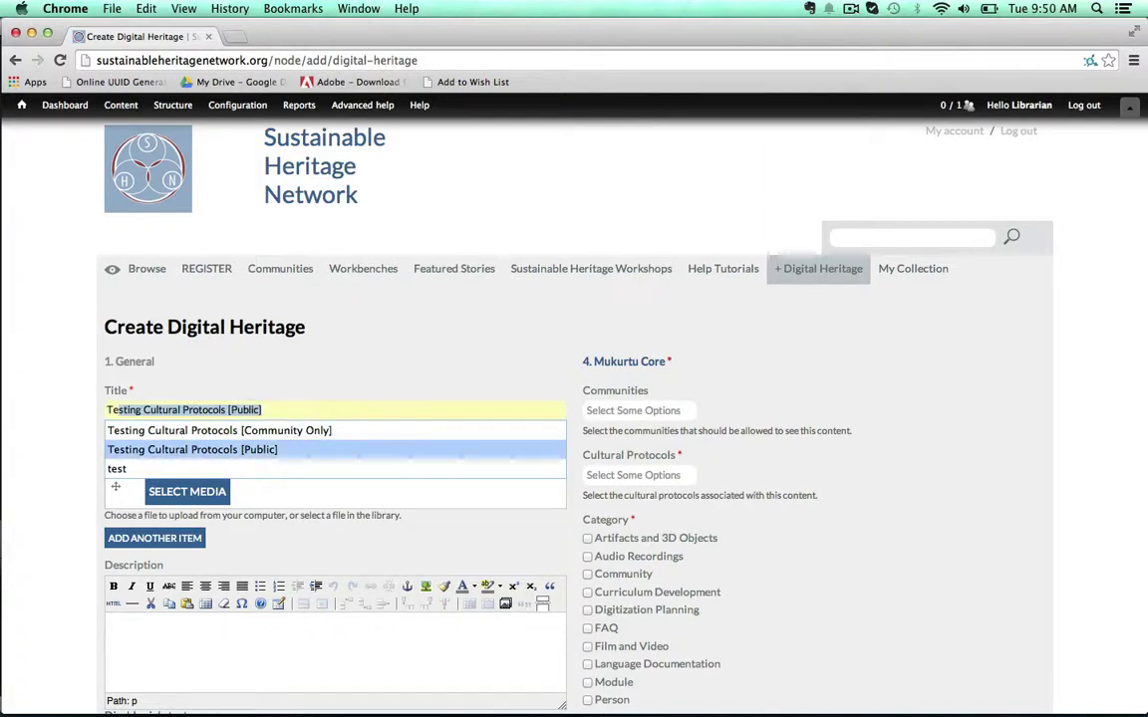
{"action": "left_click", "coordinate": [358, 452]}
Assign the CoDA community, Public Access protocol and FAQ category, then save the item.
{"action": "left_click", "coordinate": [643, 416]}
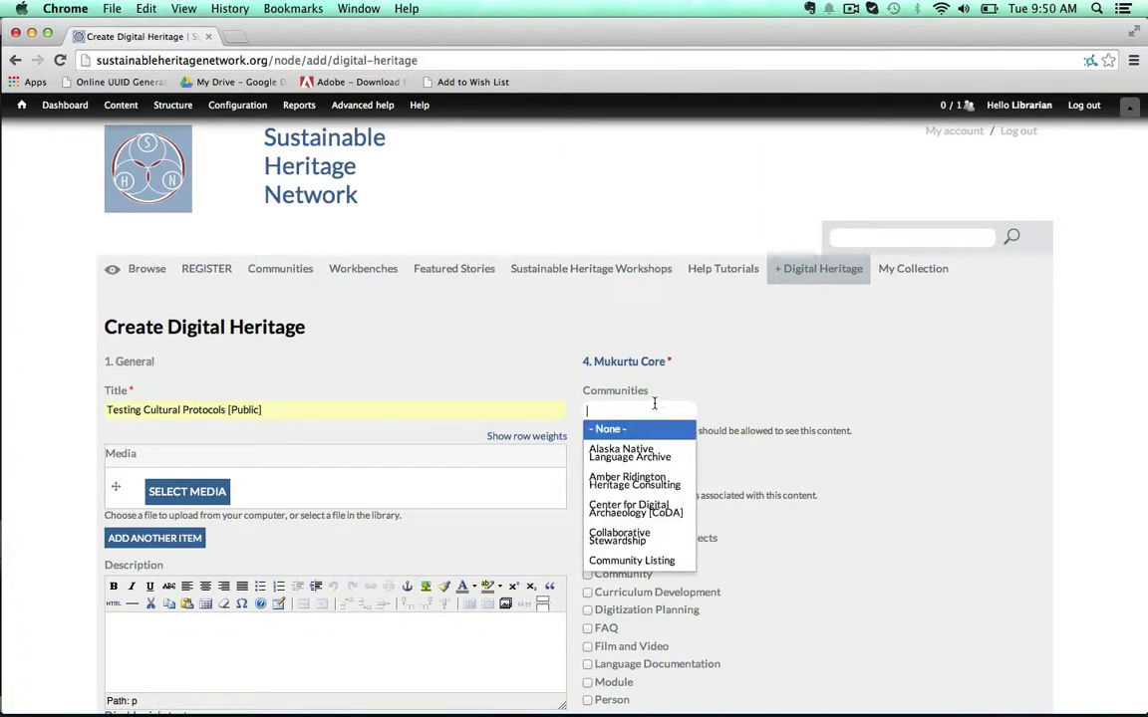
{"action": "left_click", "coordinate": [649, 509]}
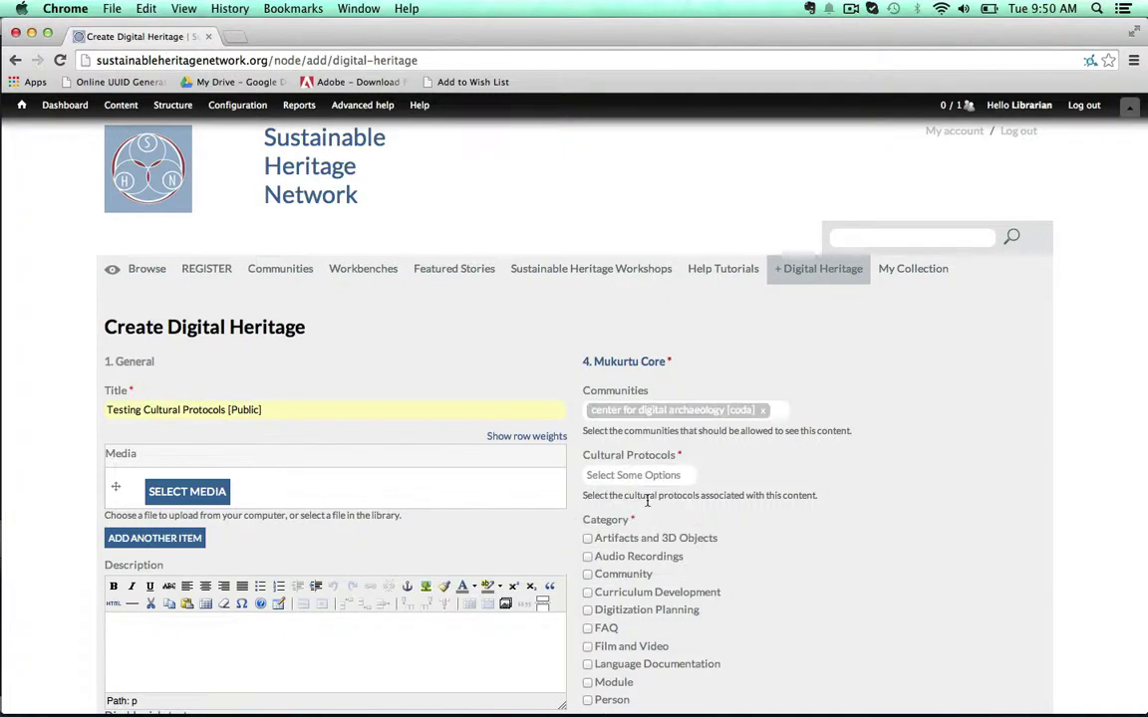
{"action": "left_click", "coordinate": [648, 474]}
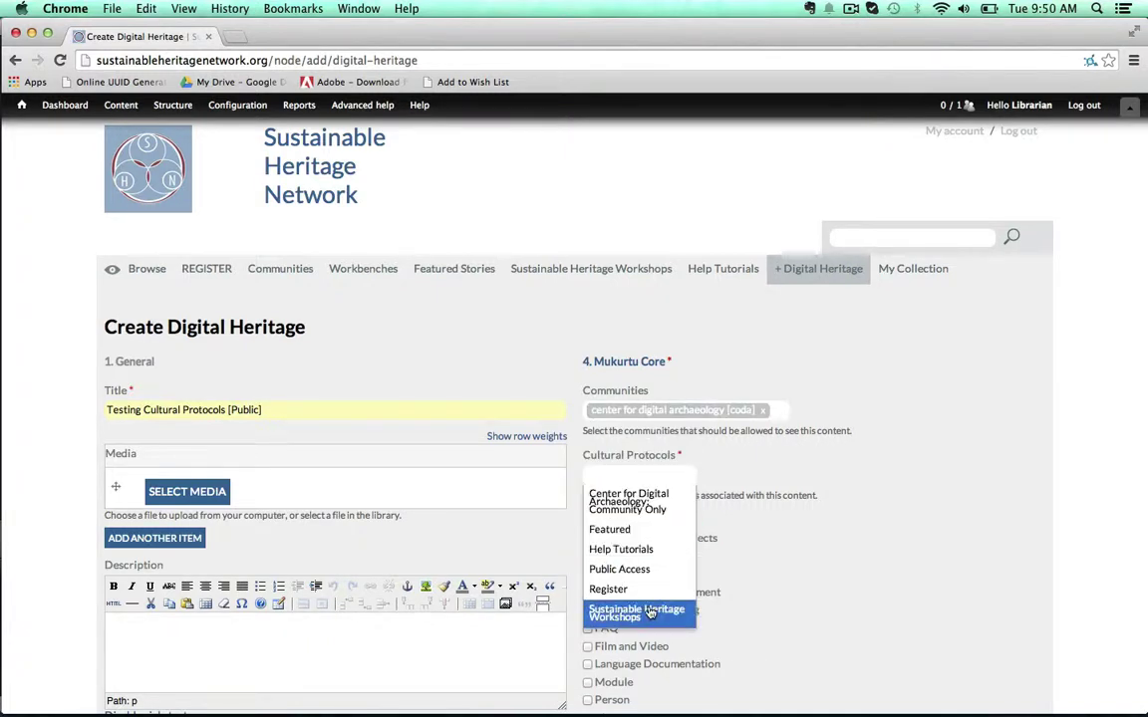
{"action": "left_click", "coordinate": [660, 570]}
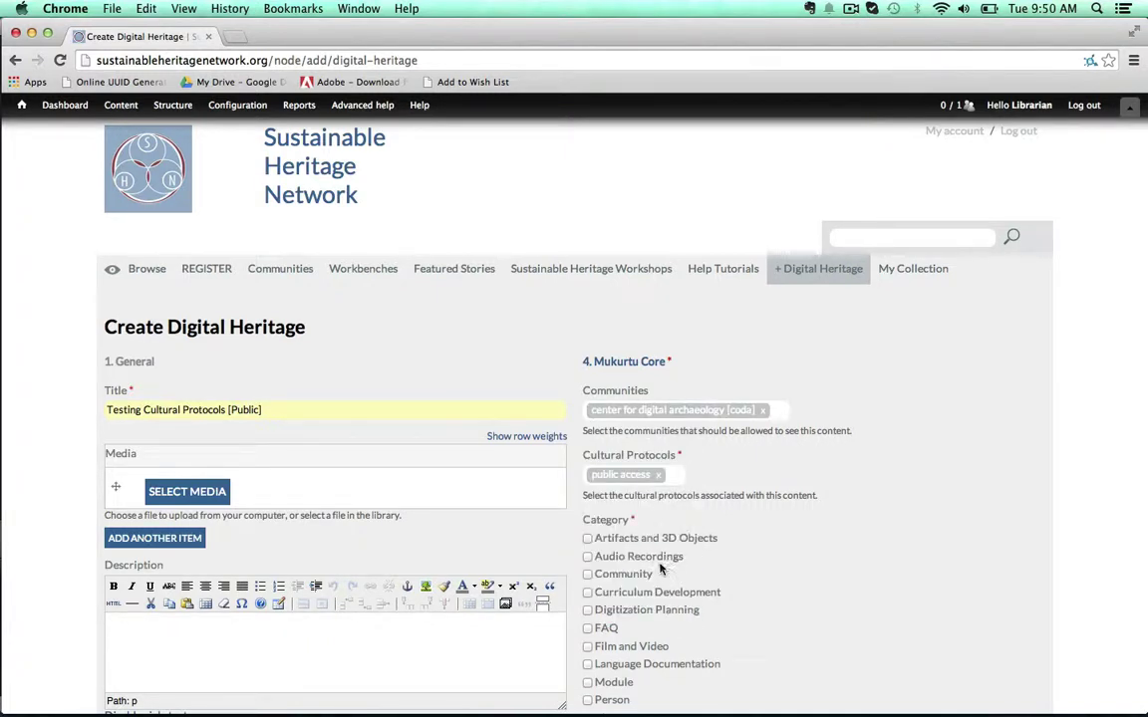
{"action": "scroll", "coordinate": [613, 466], "scroll_direction": "down", "scroll_amount": 3}
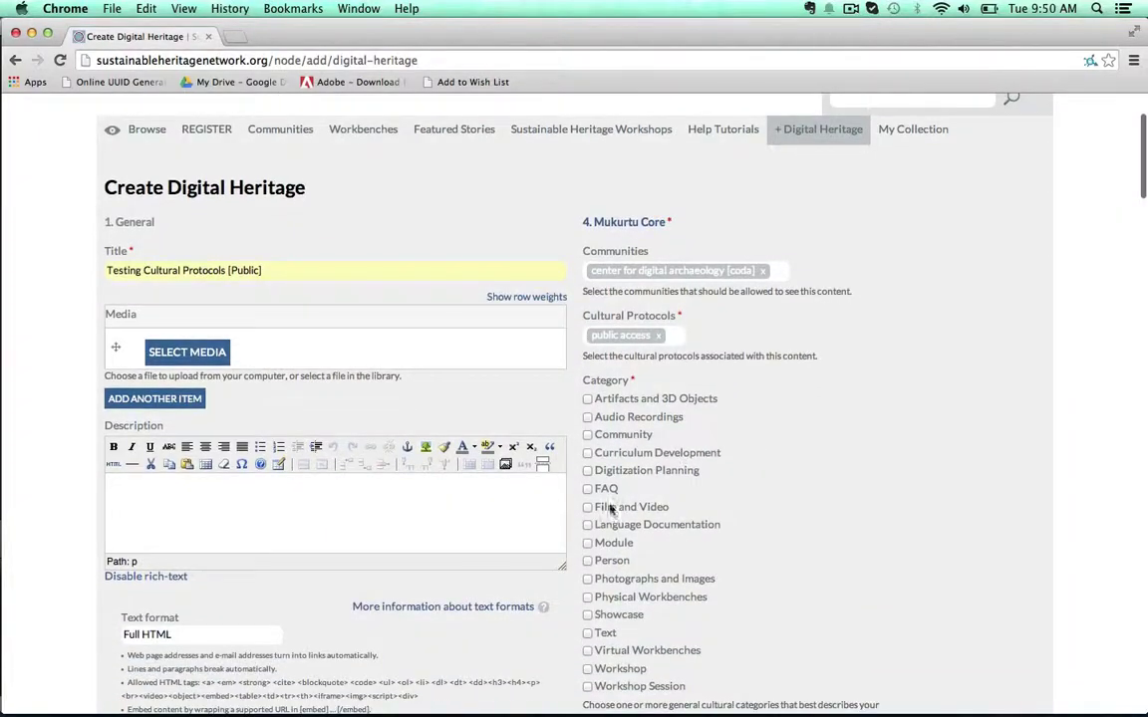
{"action": "left_click", "coordinate": [587, 489]}
{"action": "scroll", "coordinate": [558, 558], "scroll_direction": "down", "scroll_amount": 15}
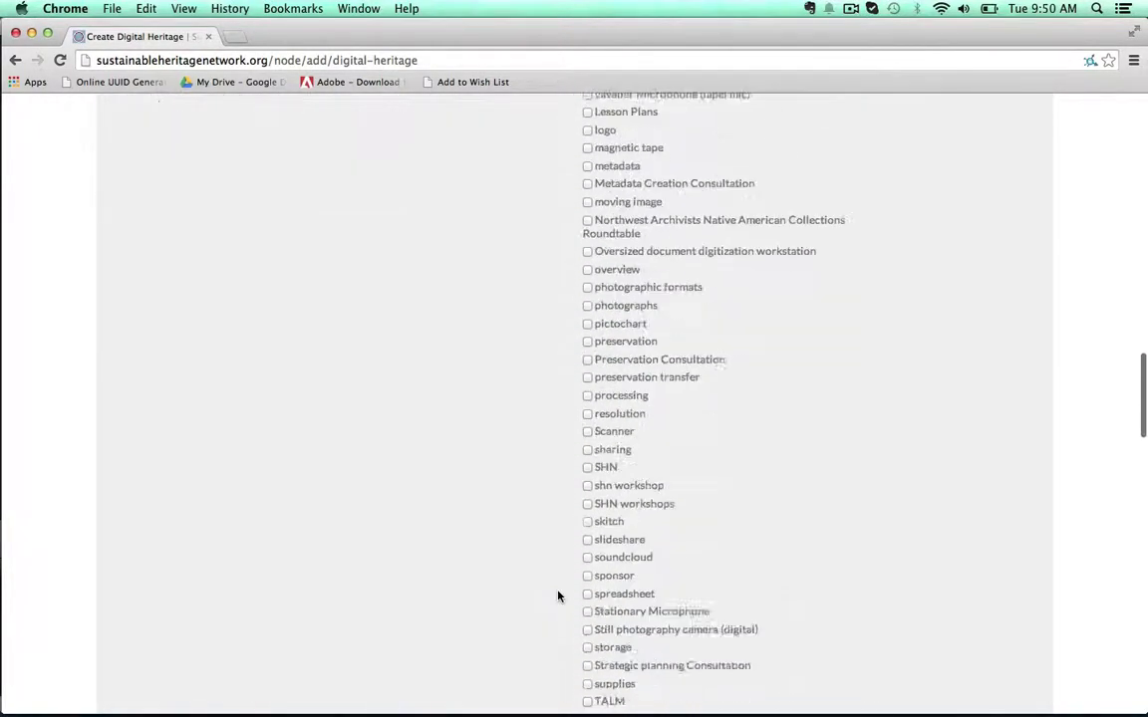
{"action": "scroll", "coordinate": [558, 596], "scroll_direction": "down", "scroll_amount": 15}
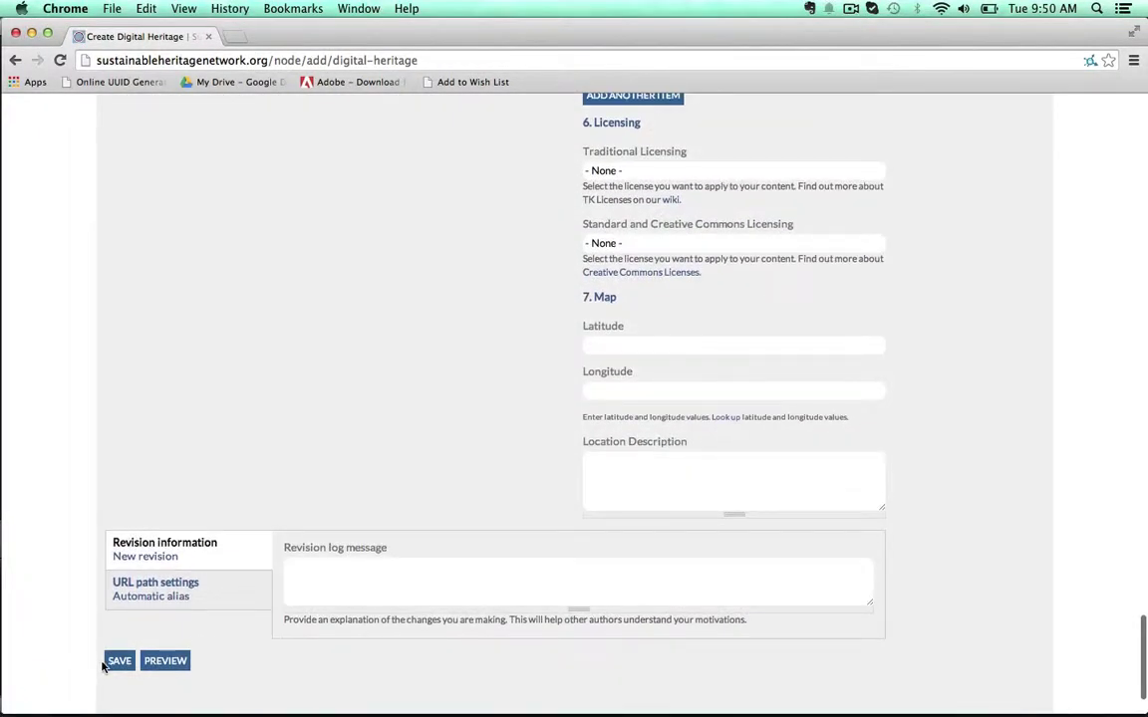
{"action": "left_click", "coordinate": [115, 661]}
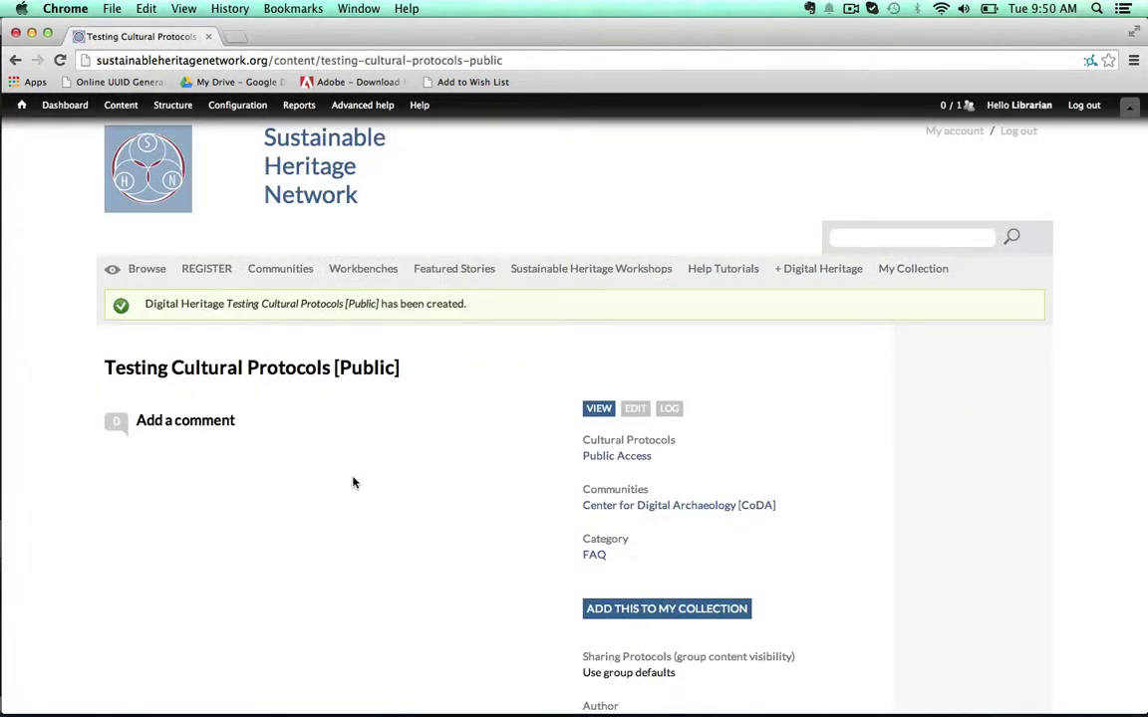
Open the Center for Digital Archaeology [CoDA] page and find both Testing Cultural Protocols cards.
{"action": "left_click", "coordinate": [287, 267]}
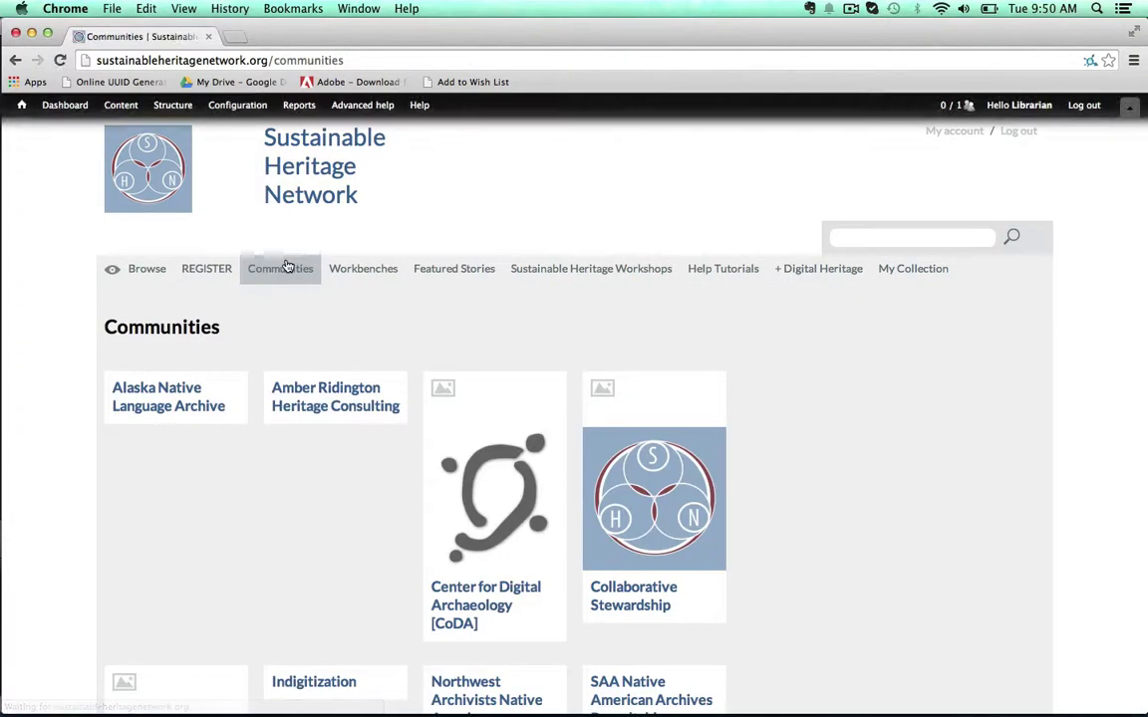
{"action": "scroll", "coordinate": [713, 386], "scroll_direction": "down", "scroll_amount": 5}
{"action": "left_click", "coordinate": [458, 250]}
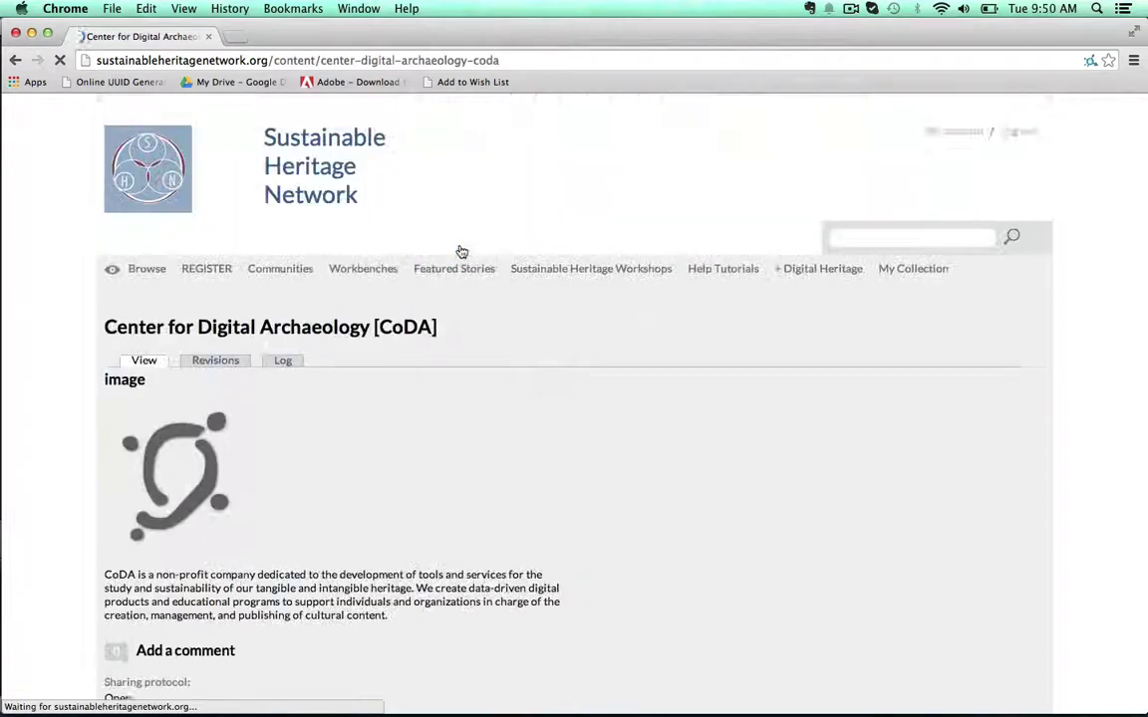
{"action": "scroll", "coordinate": [620, 441], "scroll_direction": "down", "scroll_amount": 1}
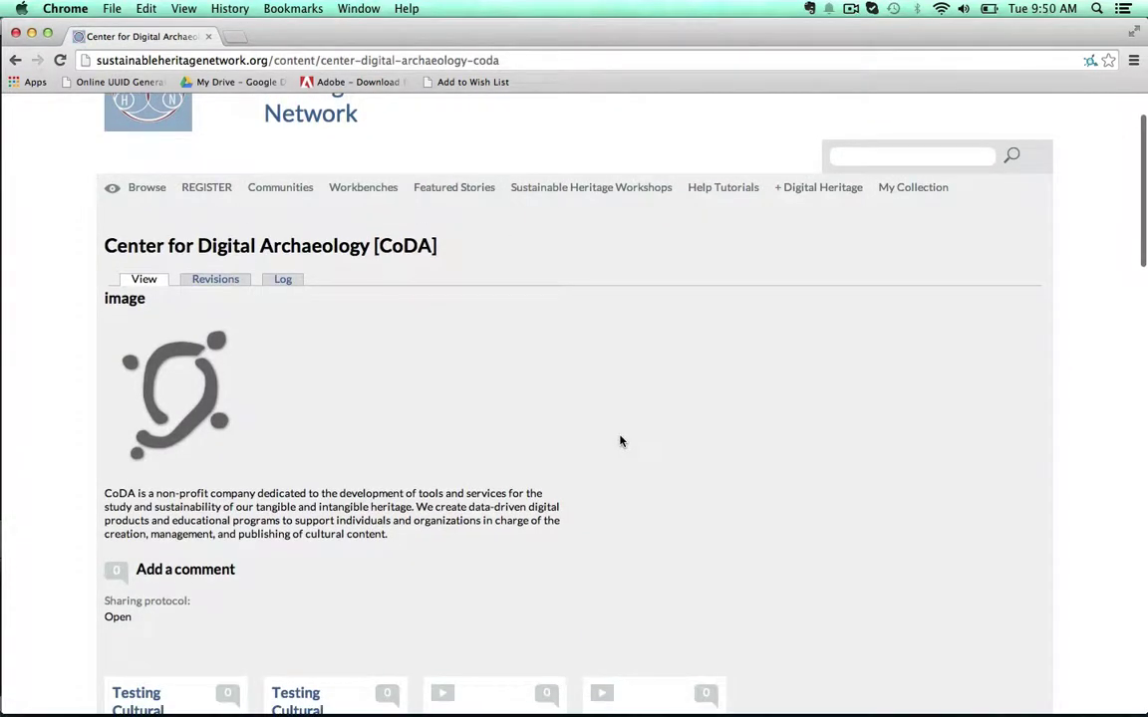
{"action": "scroll", "coordinate": [620, 441], "scroll_direction": "down", "scroll_amount": 5}
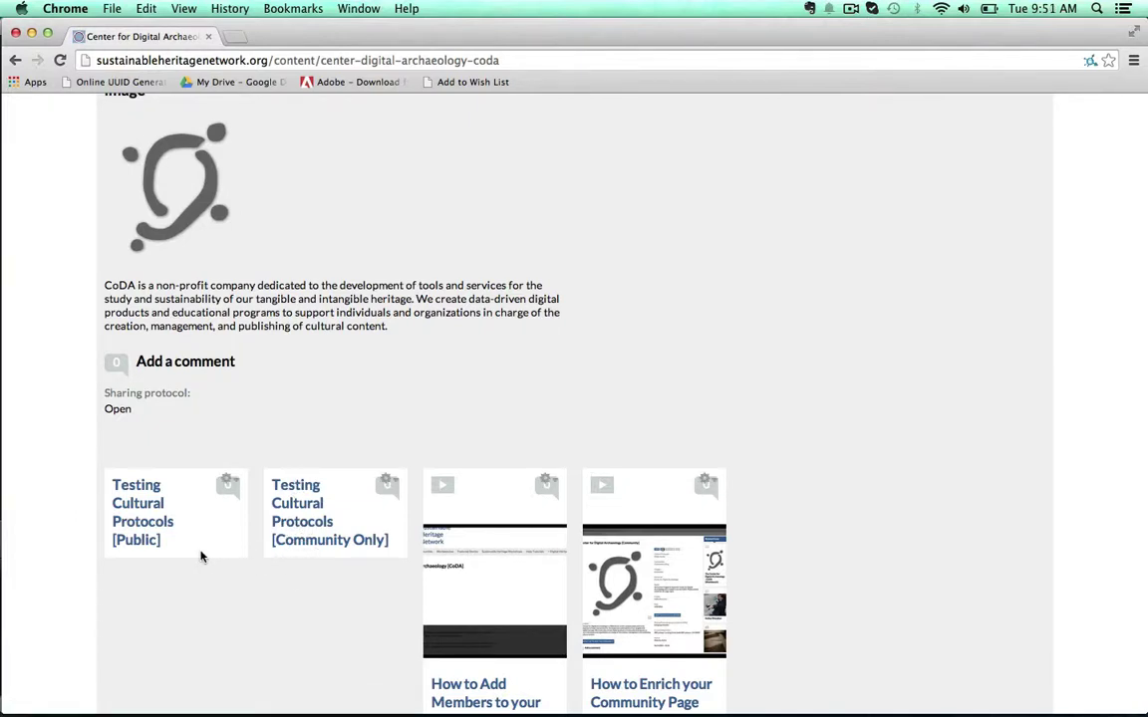
{"action": "scroll", "coordinate": [407, 385], "scroll_direction": "up", "scroll_amount": 5}
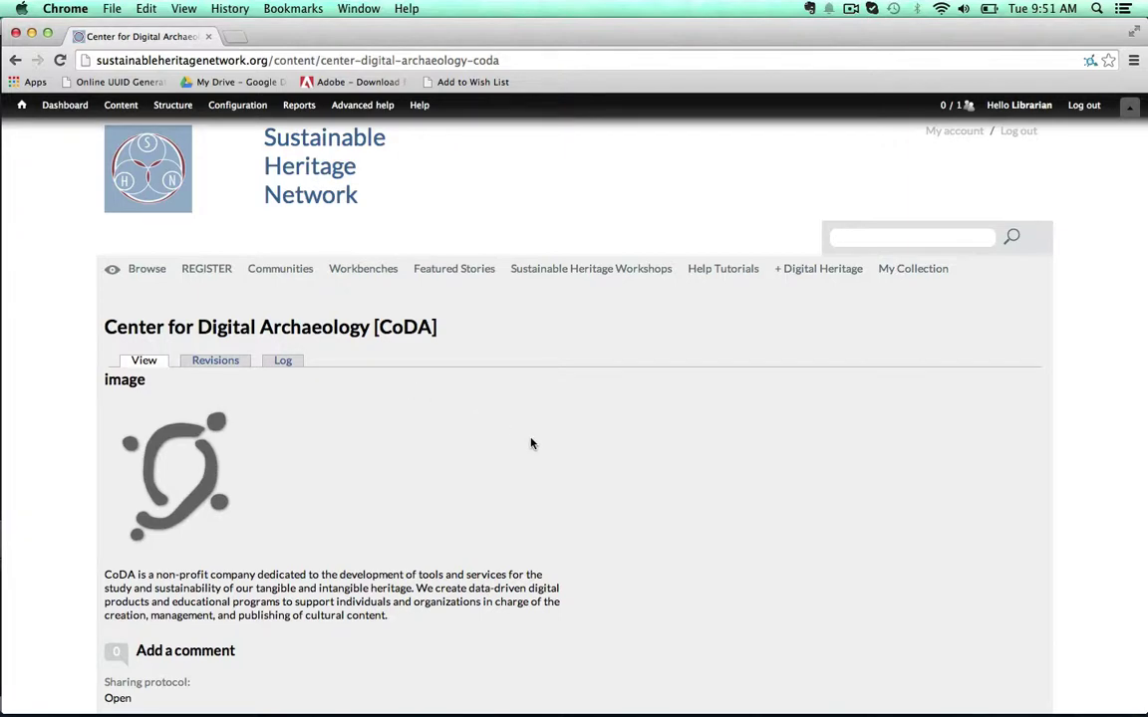
{"action": "scroll", "coordinate": [531, 438], "scroll_direction": "down", "scroll_amount": 5}
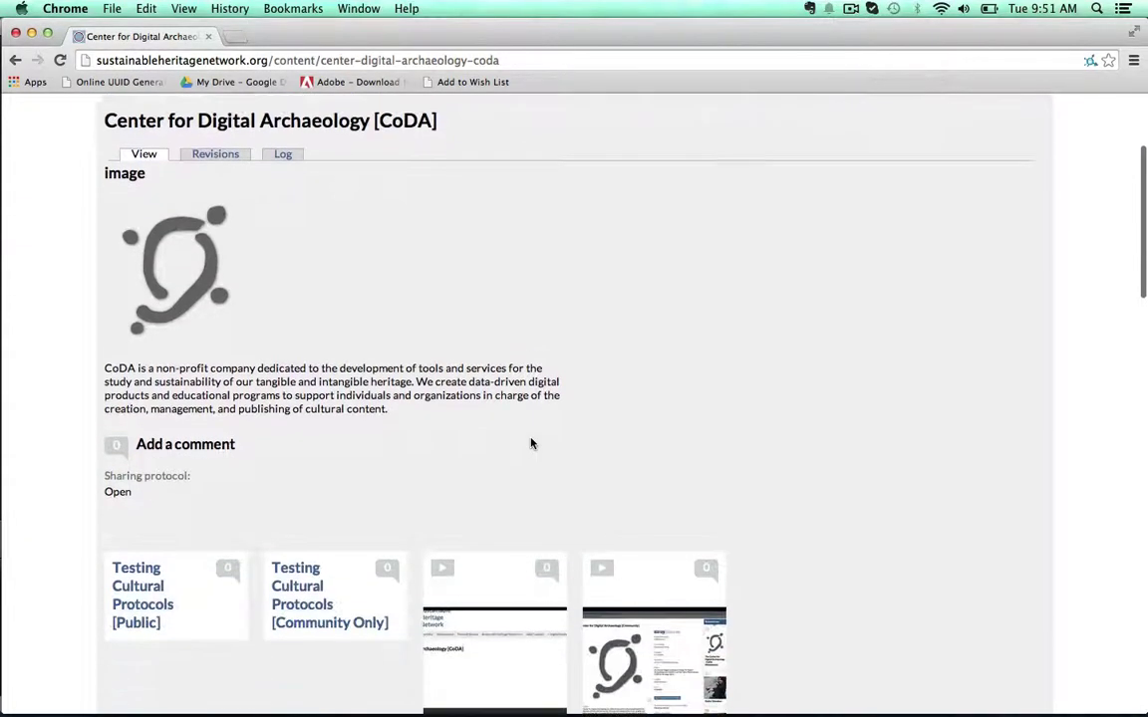